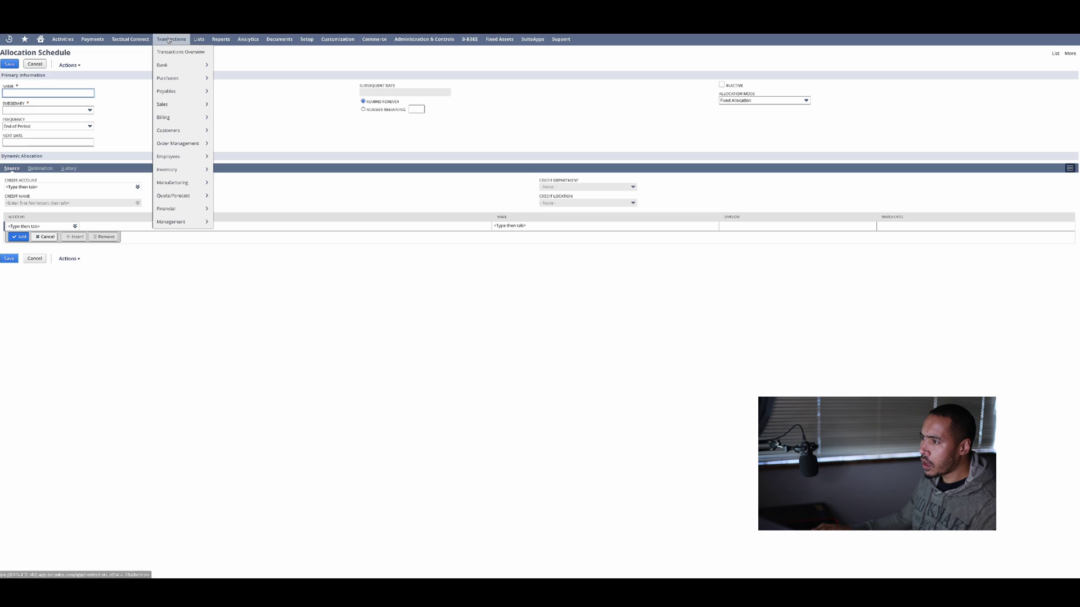
click(176, 40)
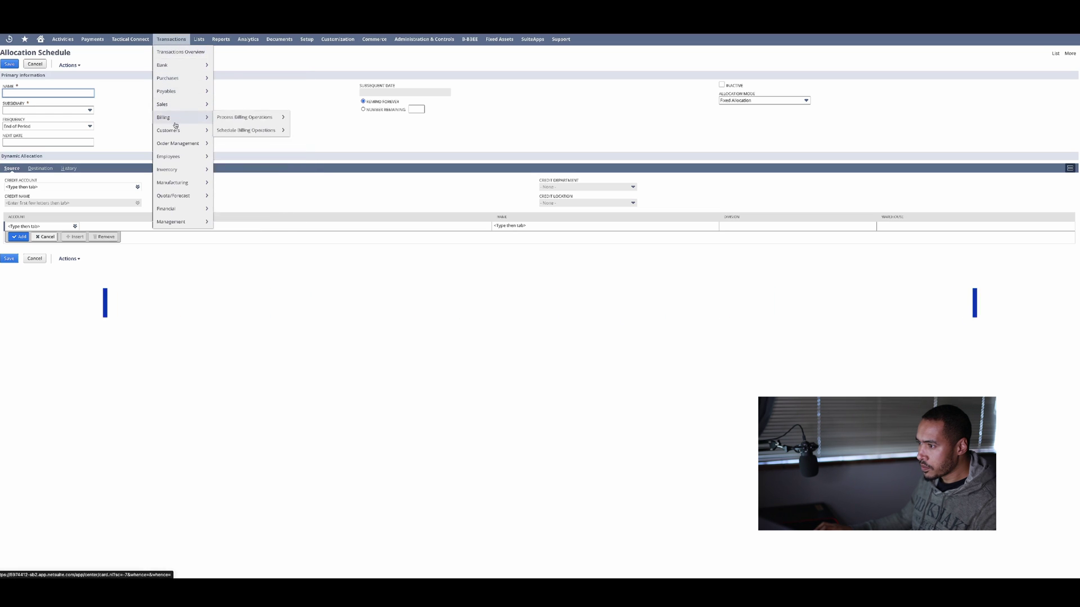
mouse_move(175, 209)
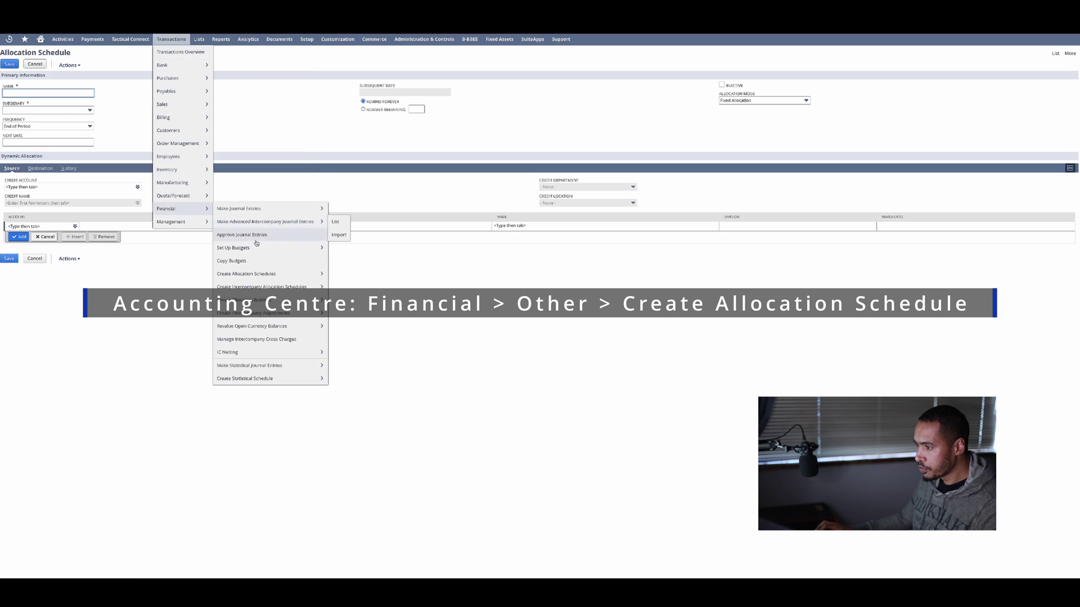
mouse_move(261, 291)
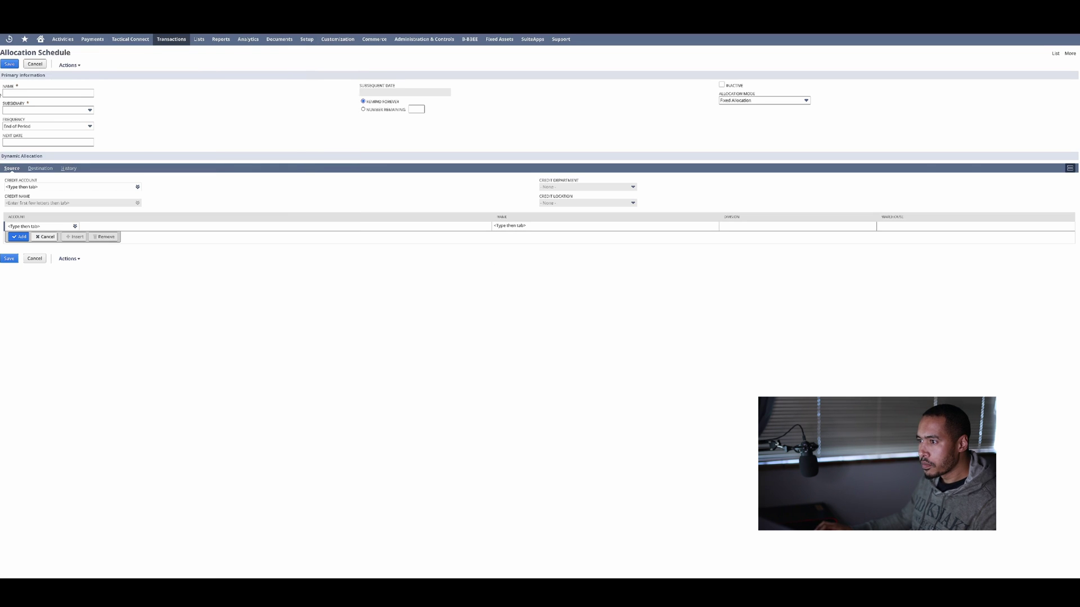
Name the schedule 'Example Schedule' and set its subsidiary to Example Subsidiary (Pty) Ltd
click(15, 94)
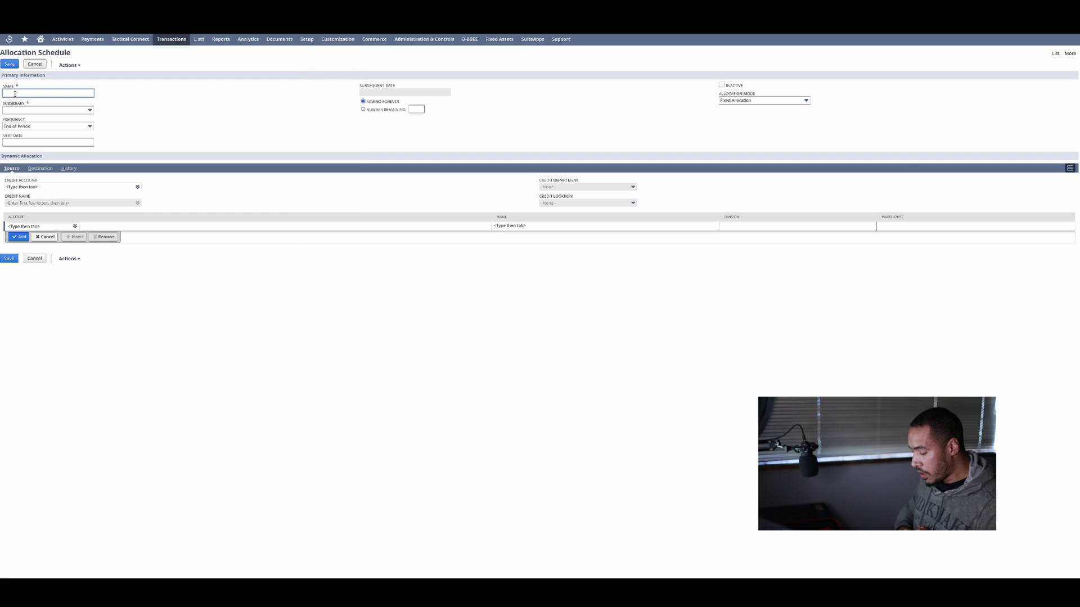
text(Examp)
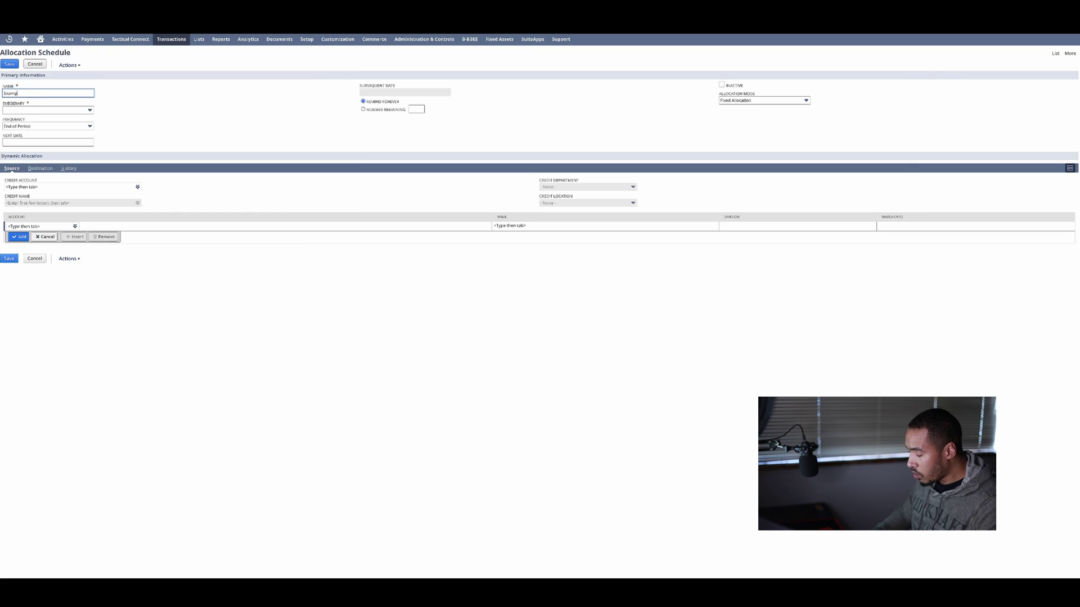
text(le Sche)
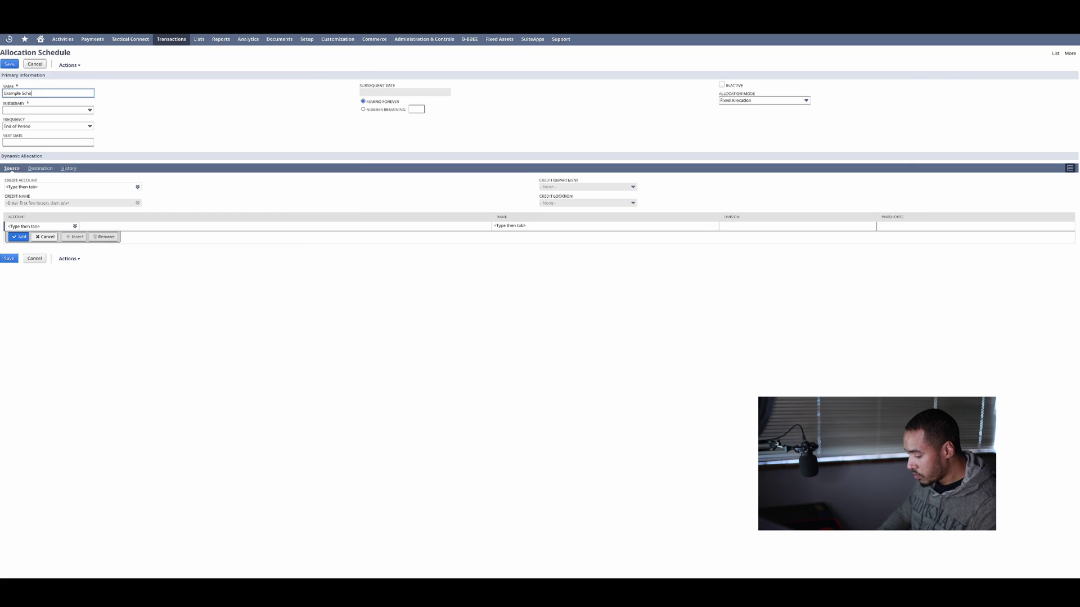
text(dule)
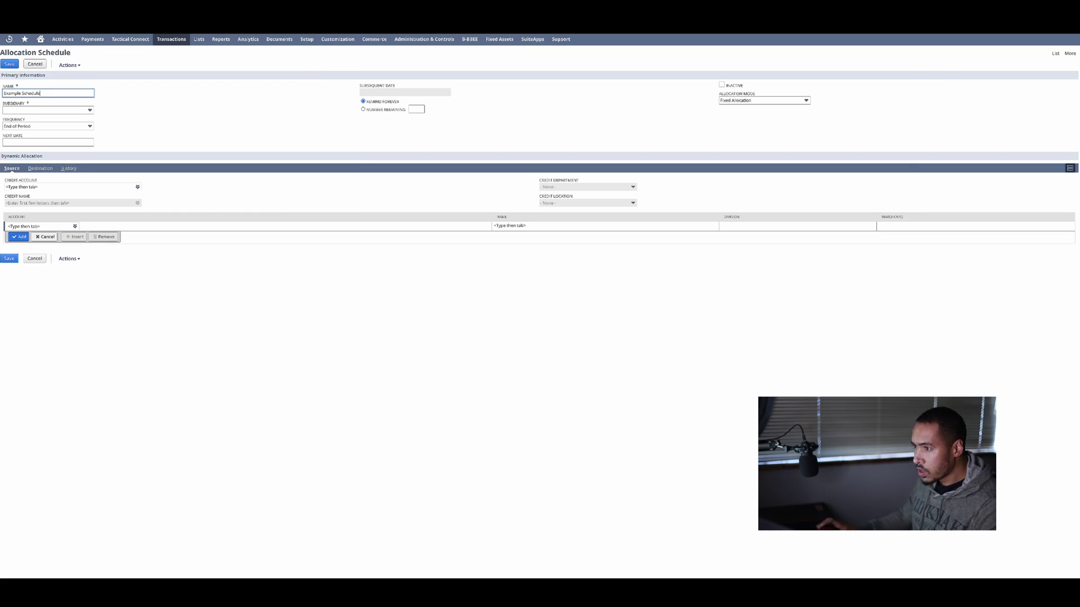
click(67, 109)
scroll(82, 147, down, 2)
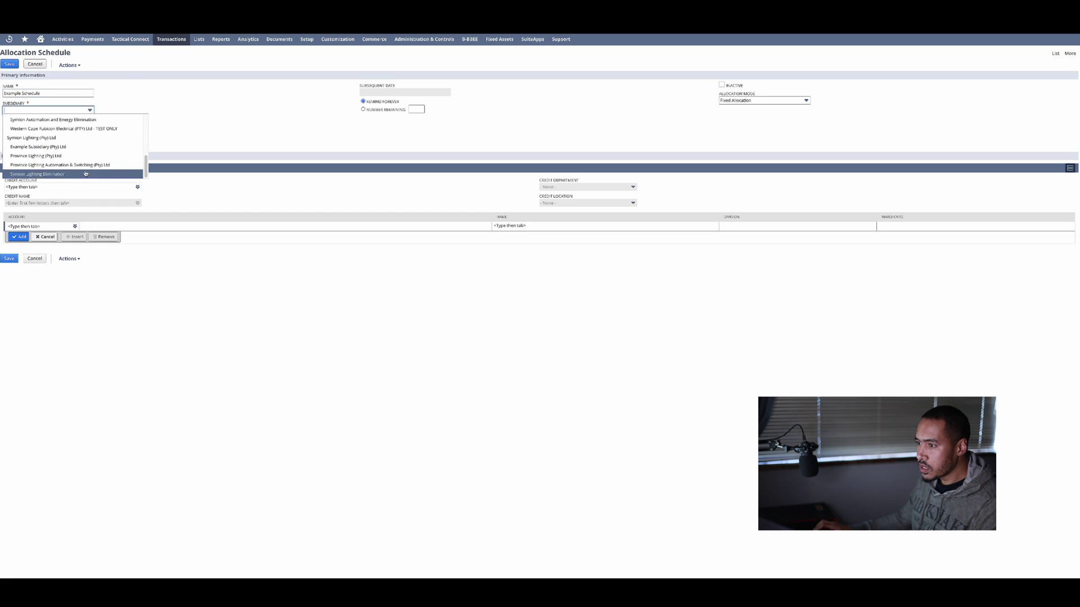
click(62, 150)
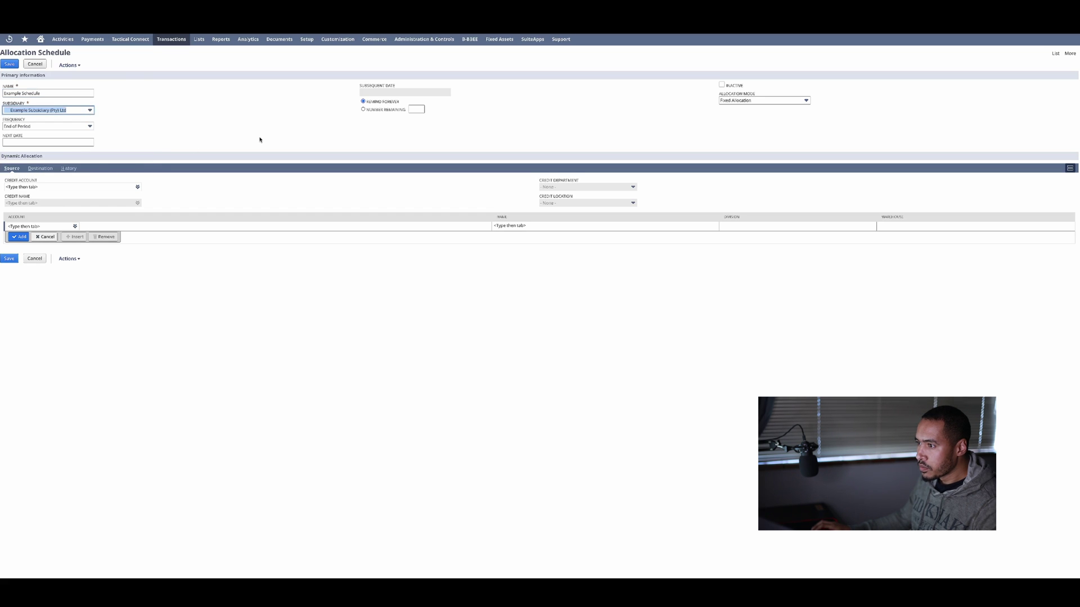
Set the schedule frequency to Monthly with a next date of 27 May 2023
click(43, 127)
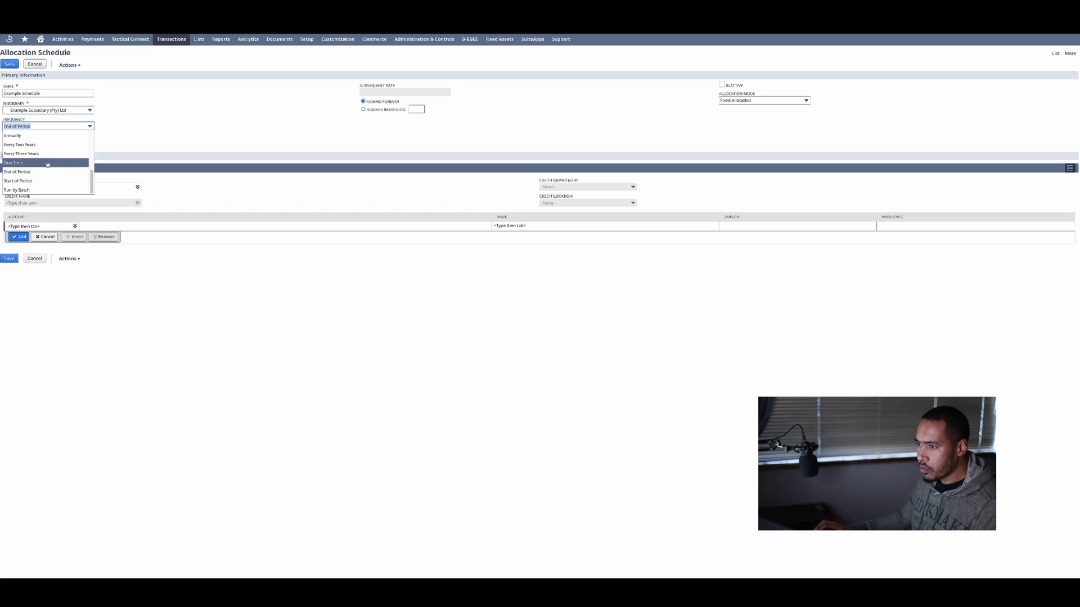
scroll(56, 162, down, 2)
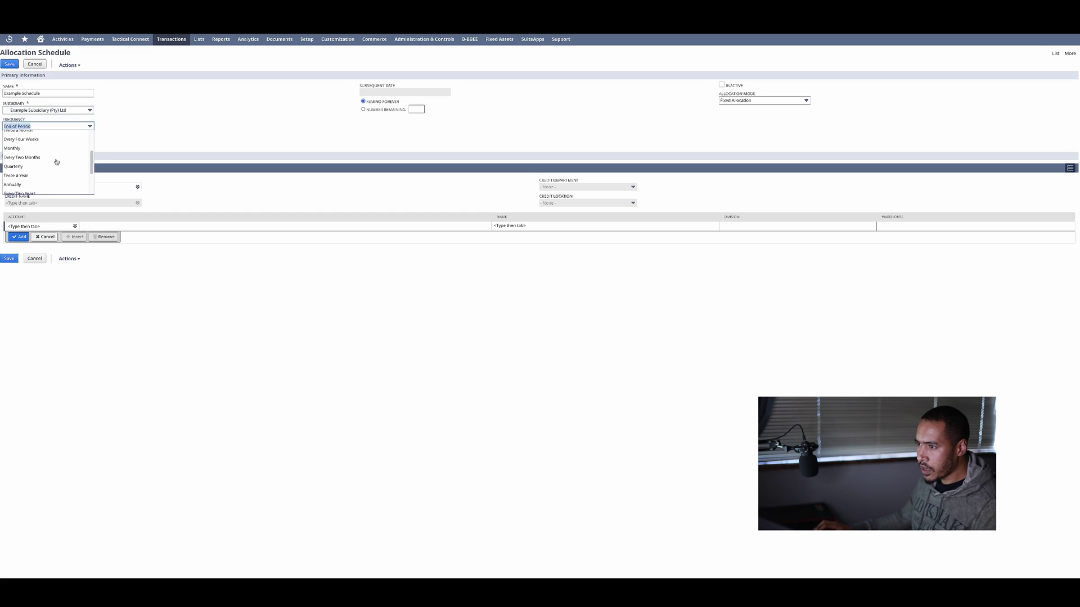
click(24, 149)
click(99, 142)
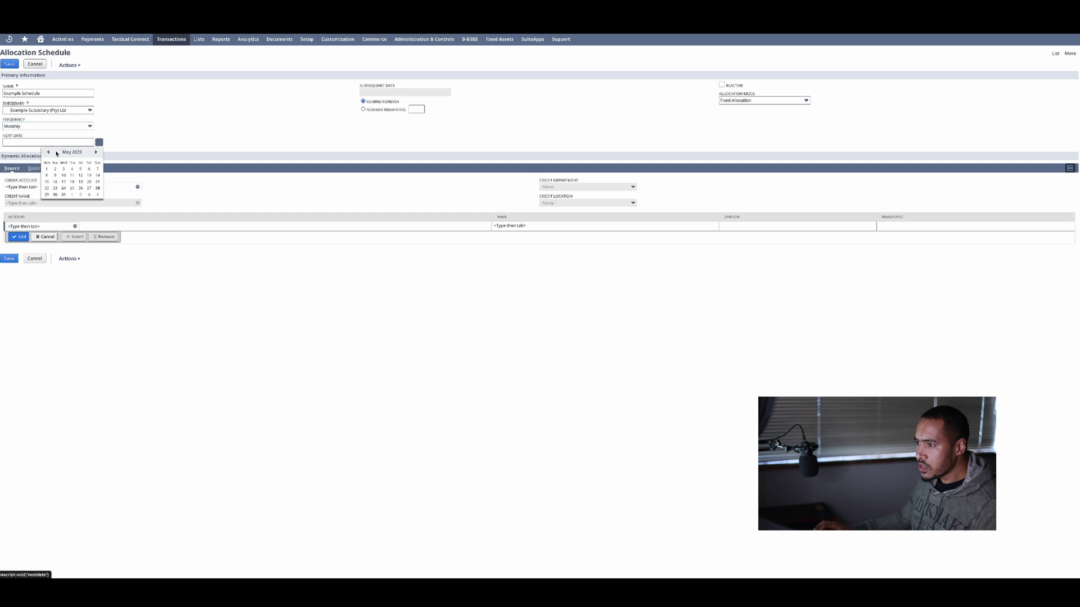
click(89, 190)
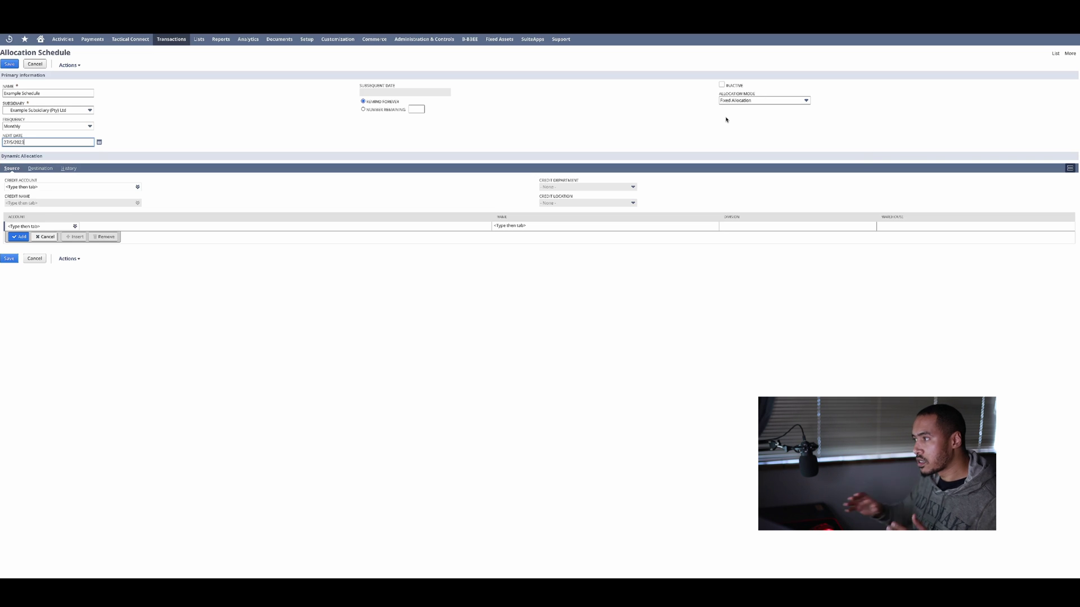
Keep the allocation mode on Fixed Allocation and start entering the source account
click(807, 101)
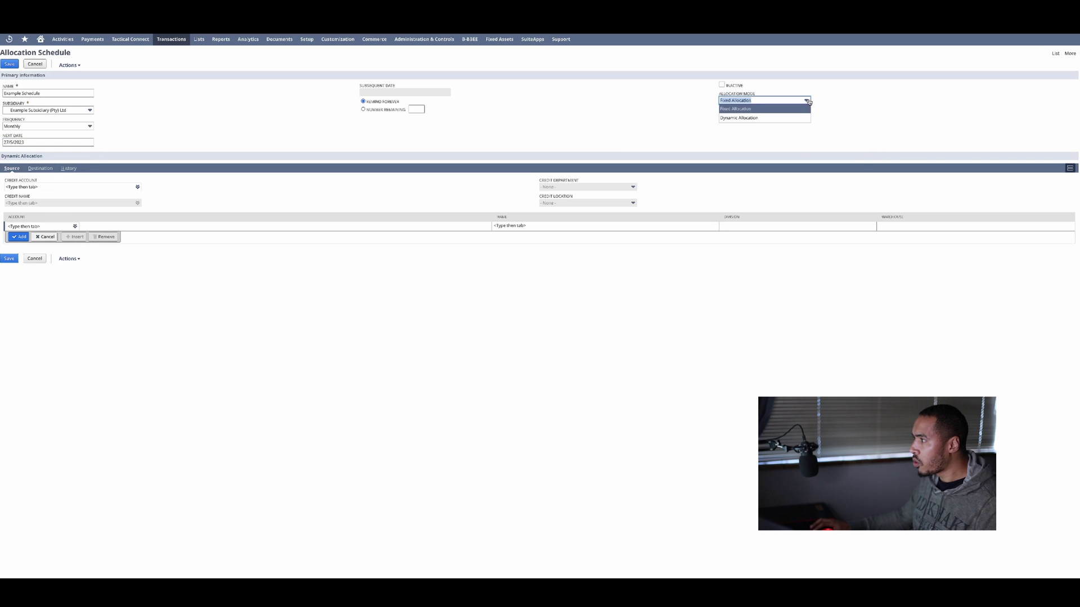
click(844, 110)
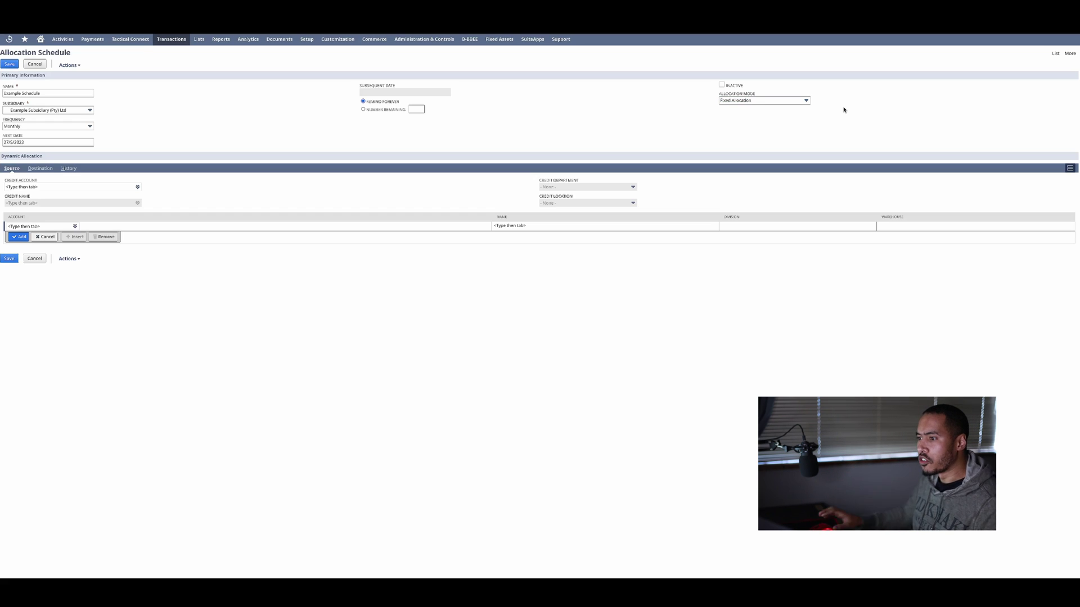
click(42, 226)
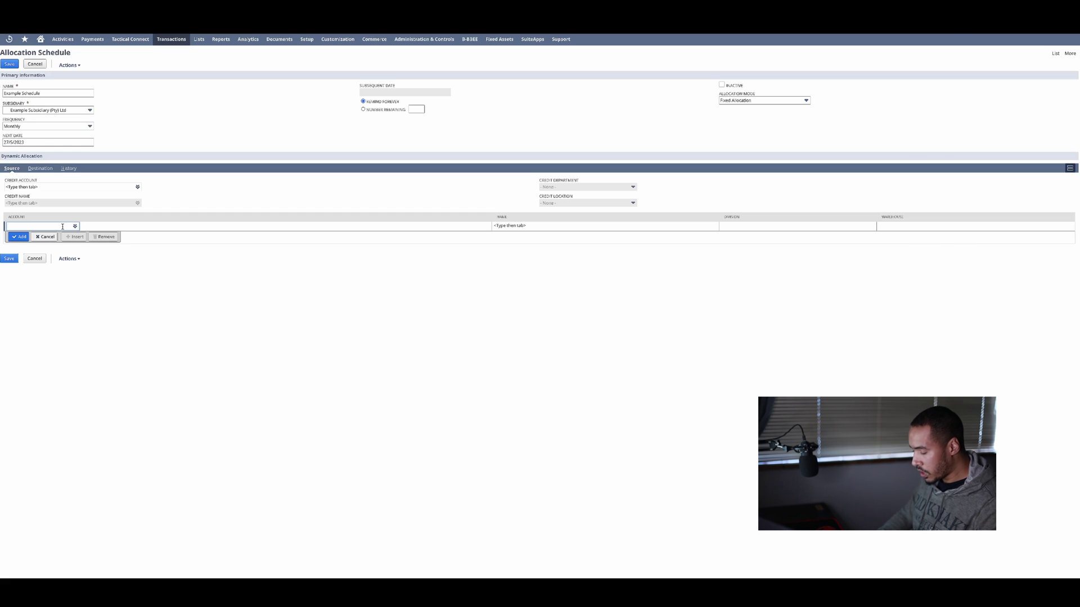
Choose account 300641 Cleaning for the source line and set its Division to Any
text(d)
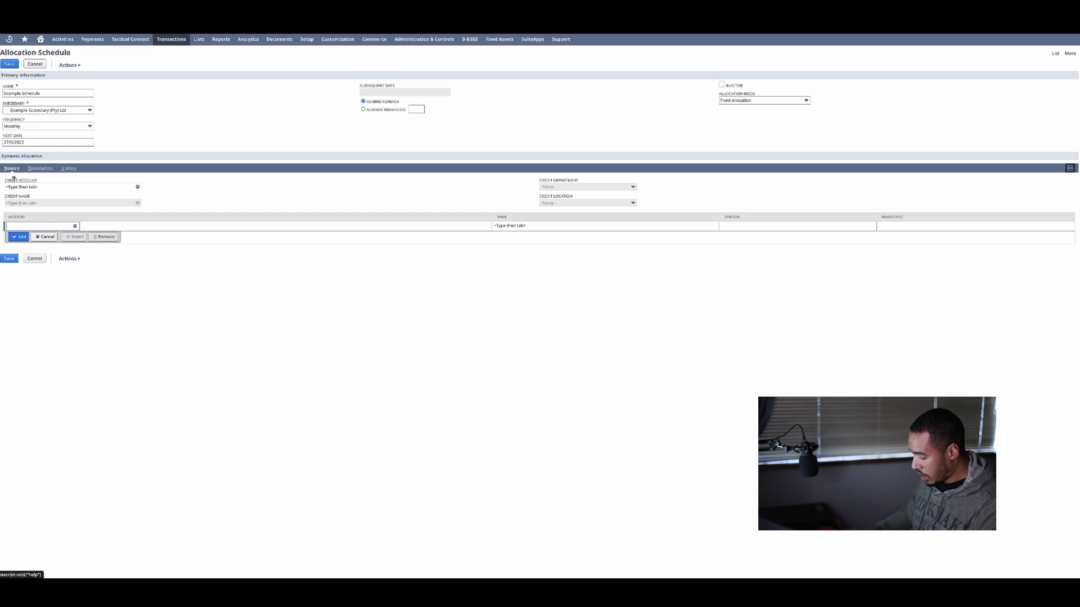
text(lean)
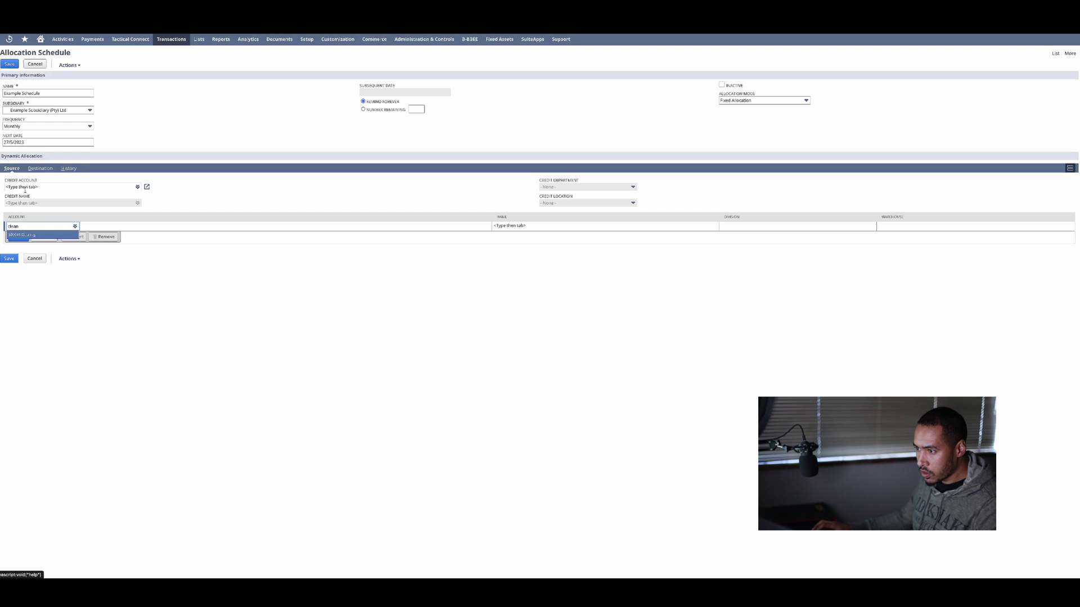
click(29, 235)
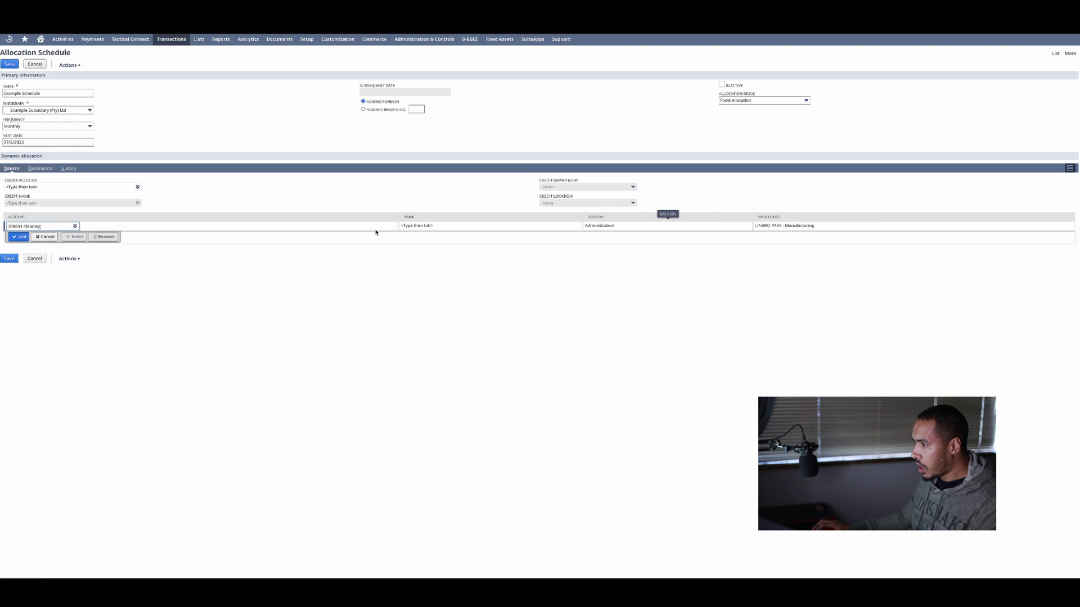
click(419, 227)
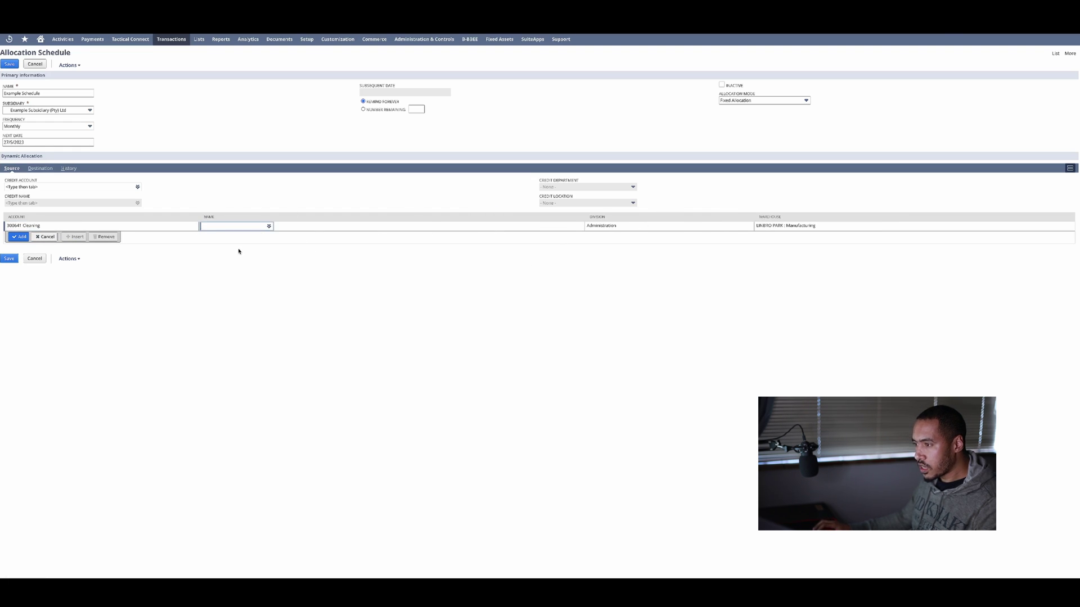
click(615, 227)
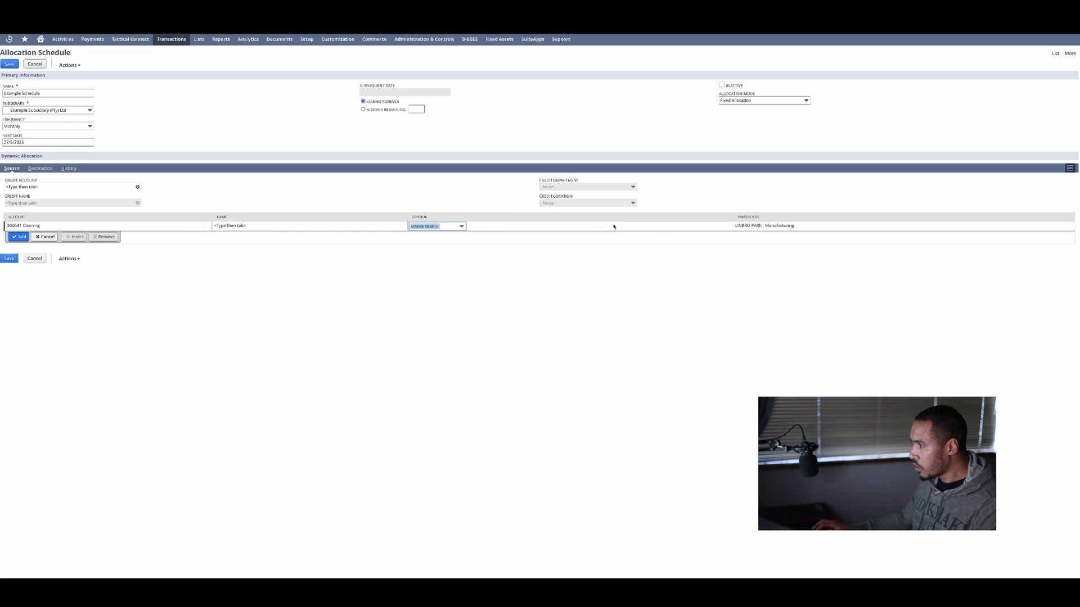
click(461, 227)
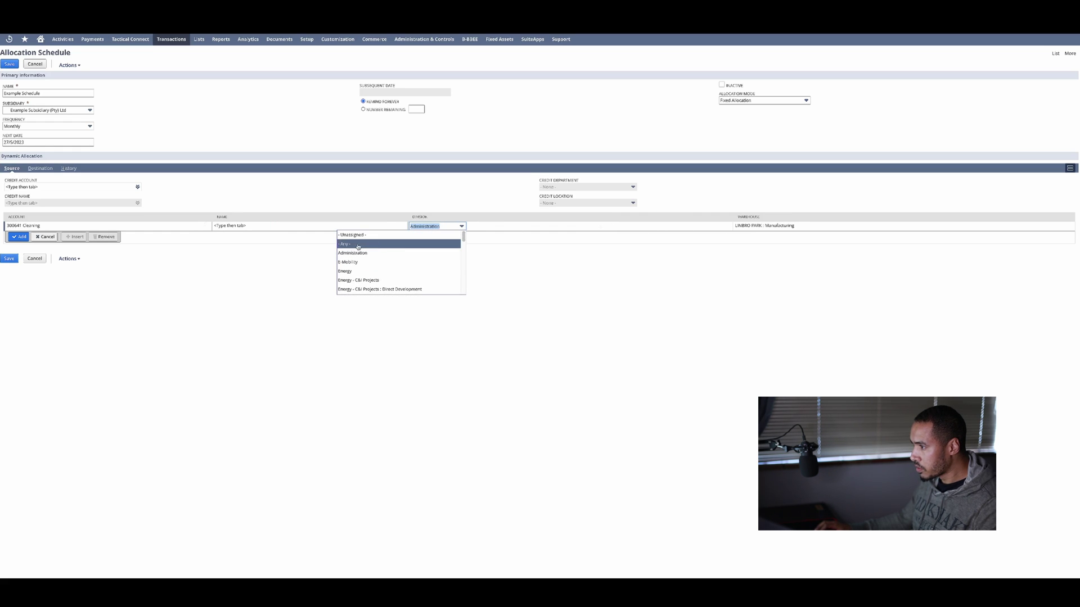
click(358, 247)
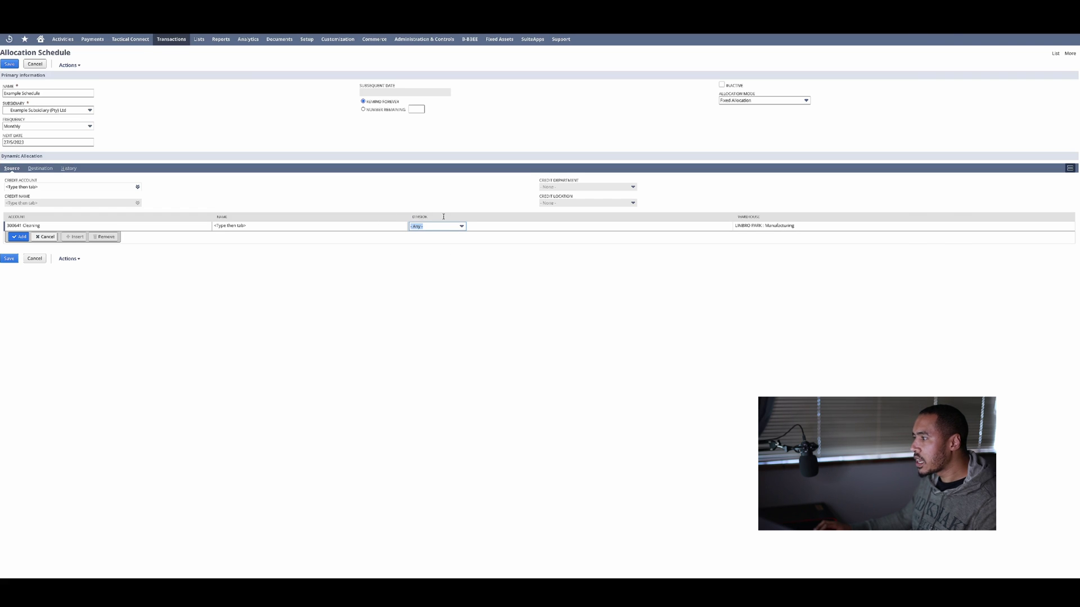
Set the source Warehouse to Any, add the Cleaning line, and show the Destination lines
click(787, 226)
click(726, 226)
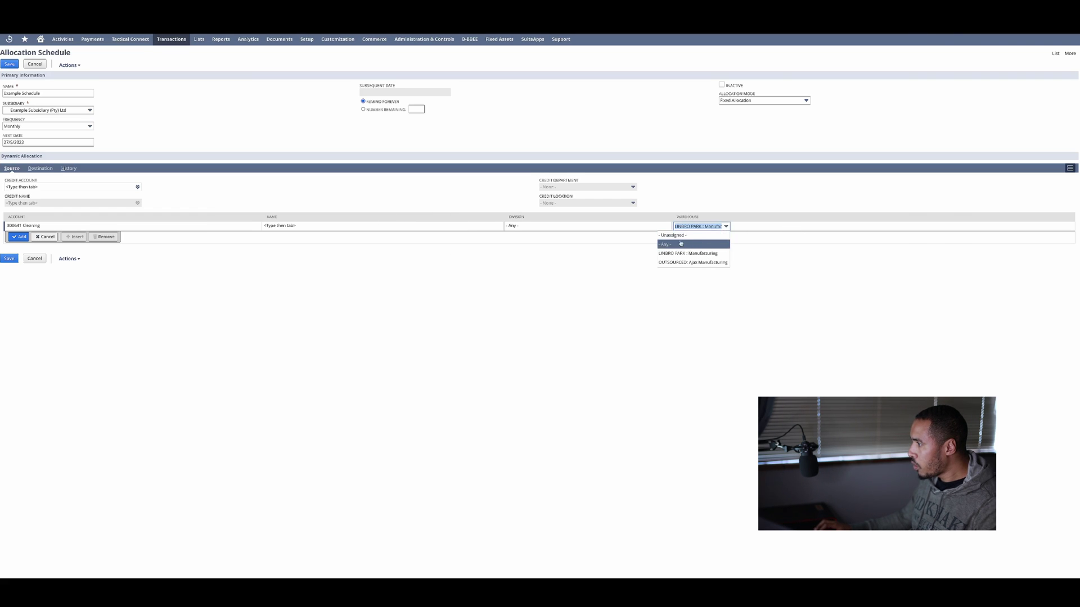
click(677, 245)
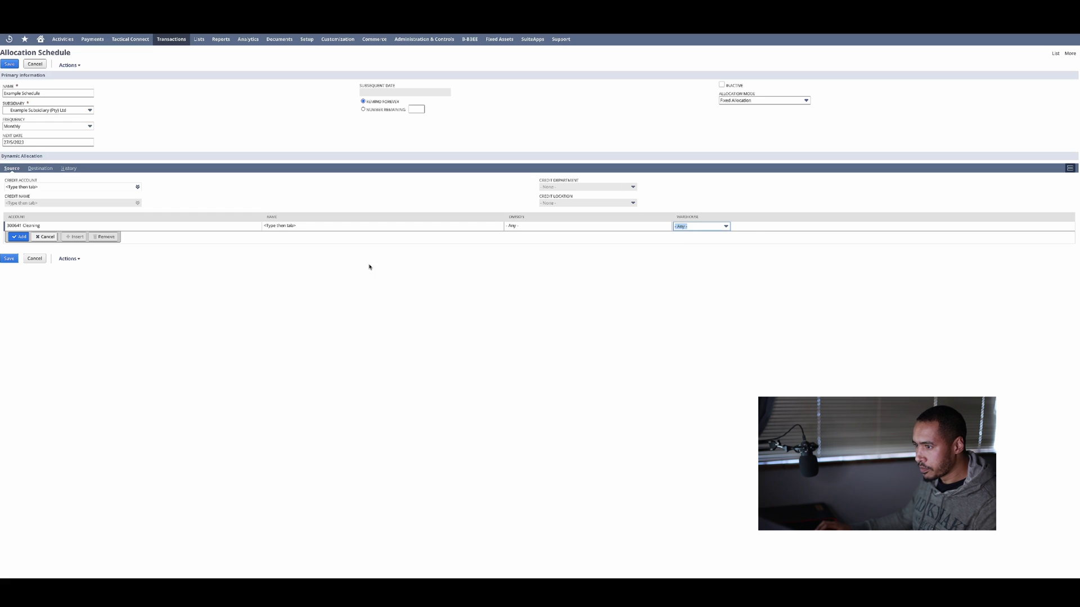
click(23, 237)
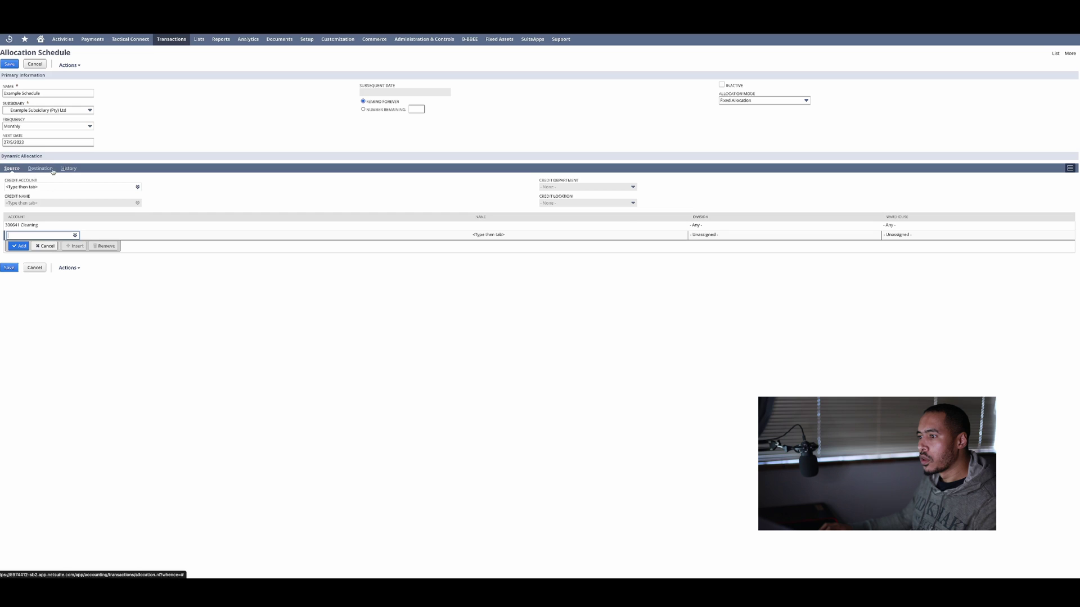
click(45, 171)
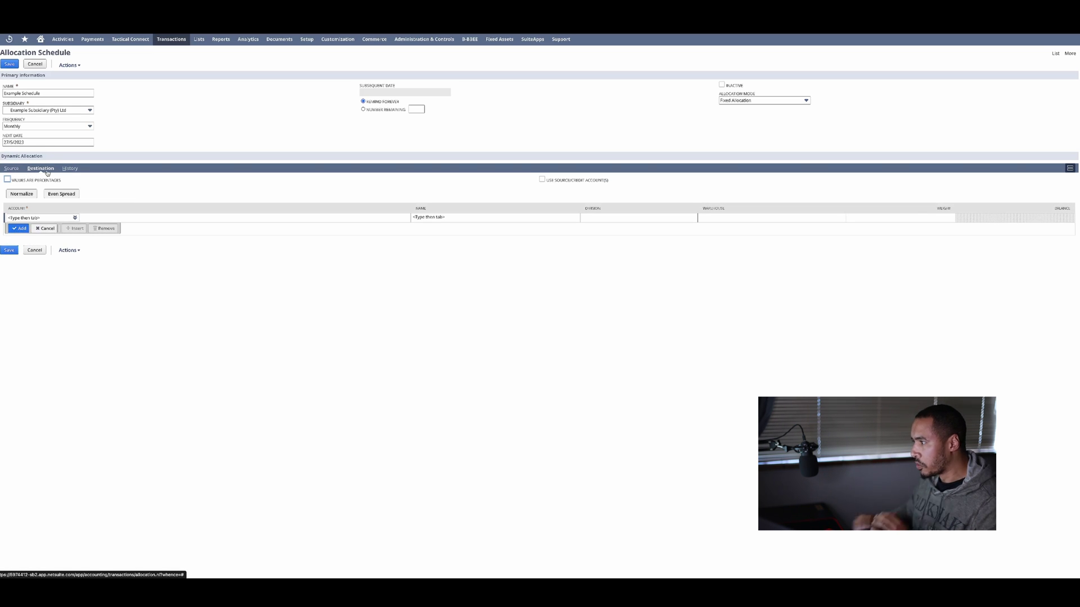
click(75, 218)
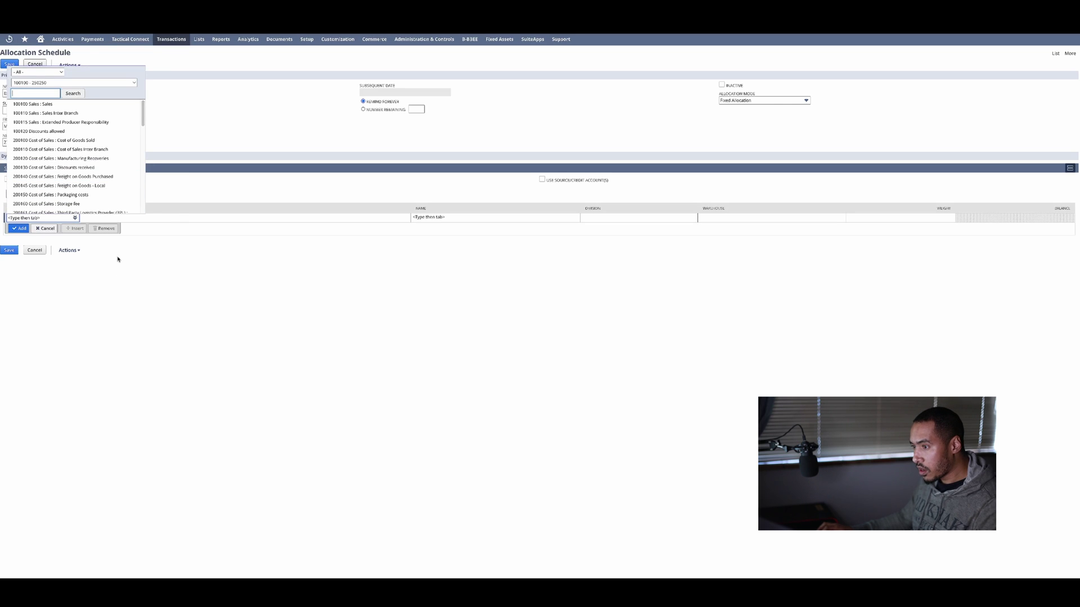
click(118, 259)
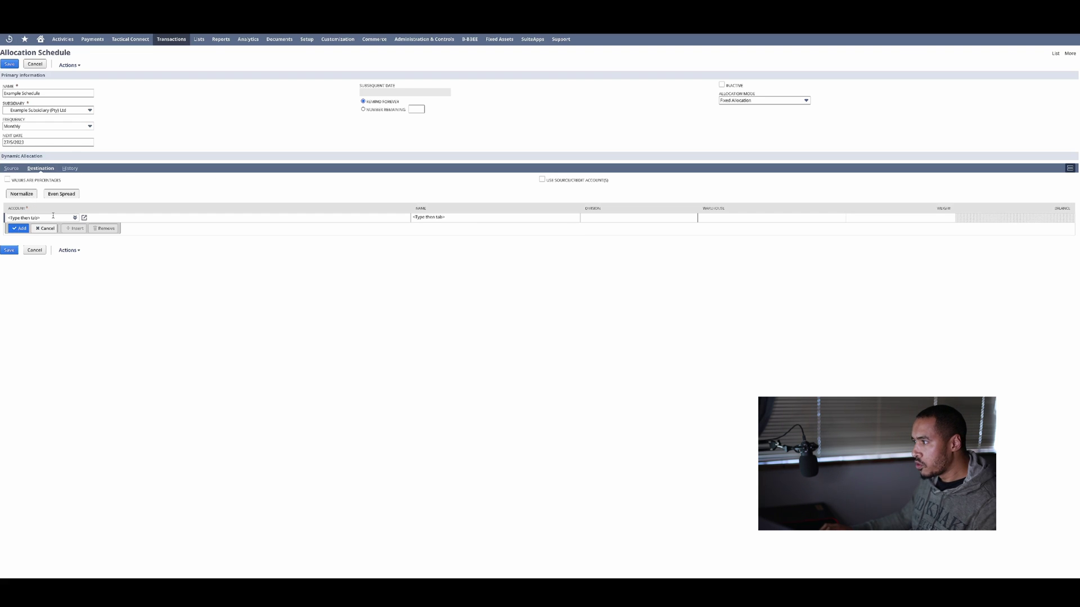
Allocate back to the source account and add an Administration destination line
click(543, 180)
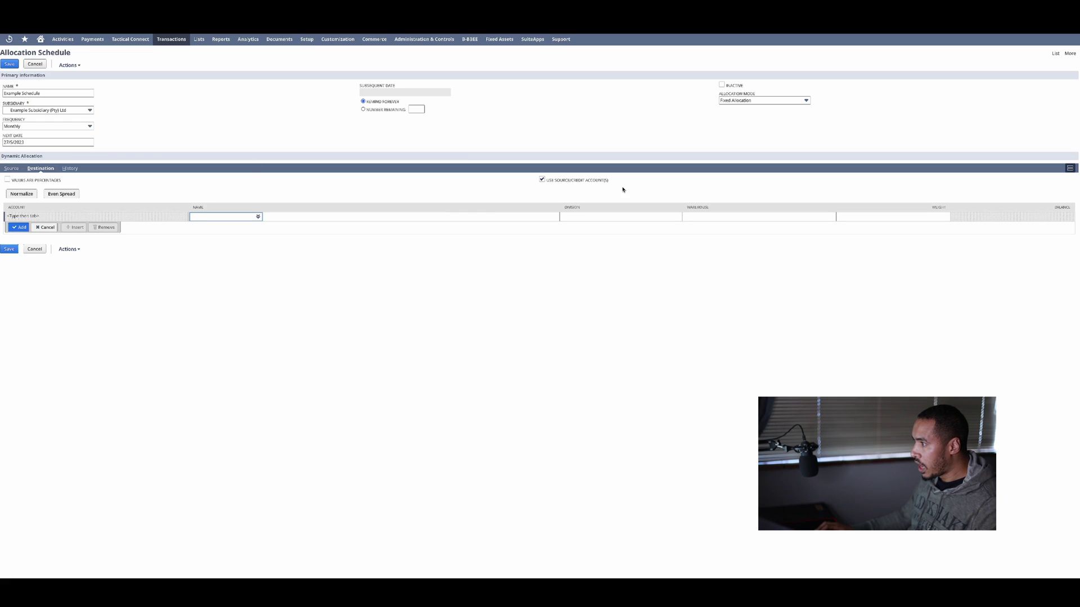
key(Tab)
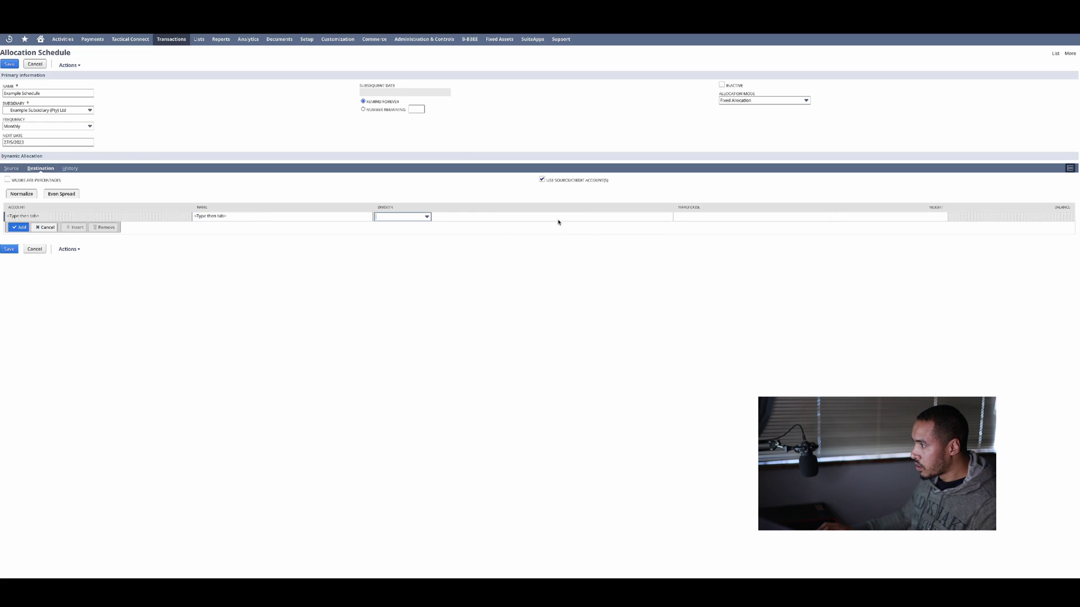
click(428, 218)
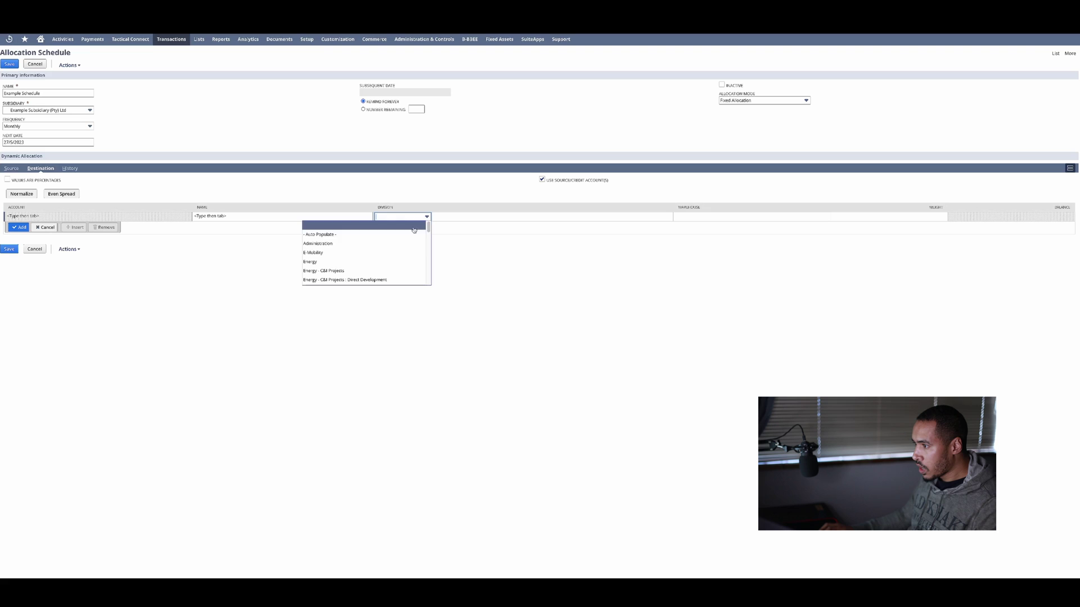
click(405, 244)
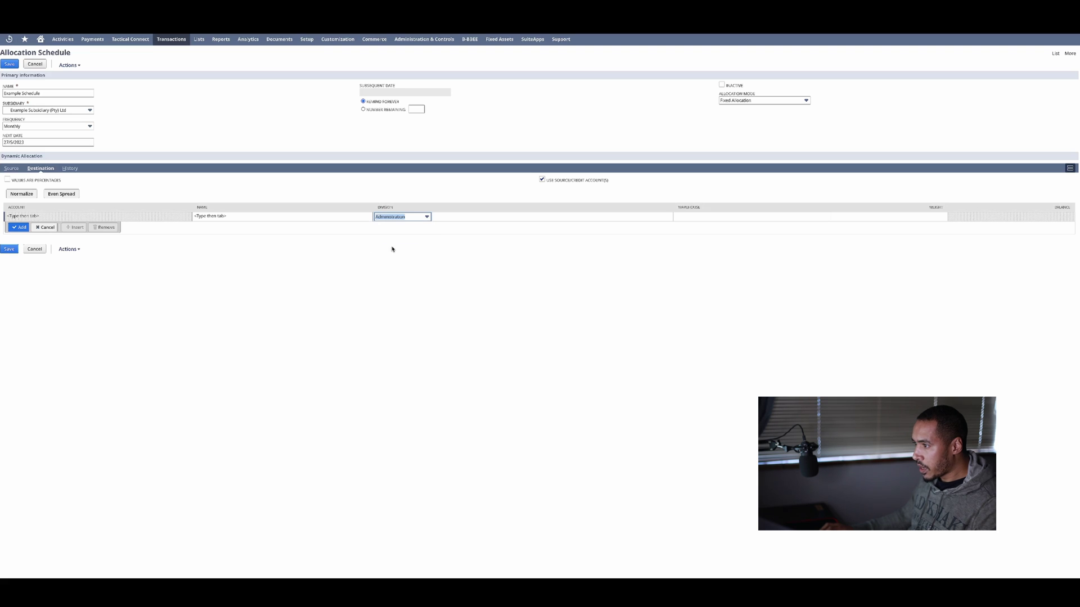
click(19, 227)
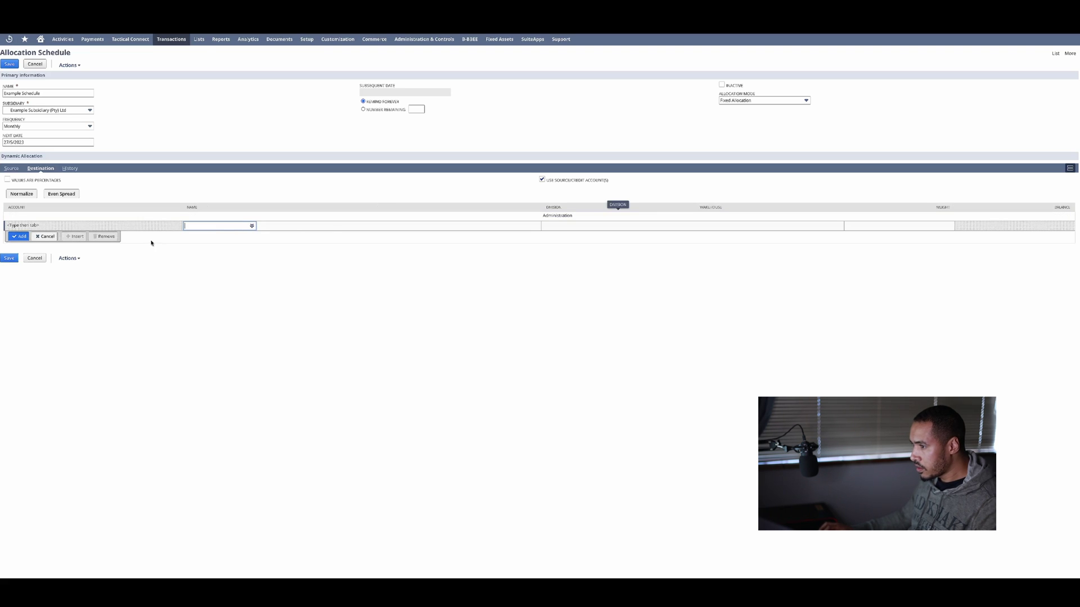
Add a second destination line for the Operations division
click(574, 226)
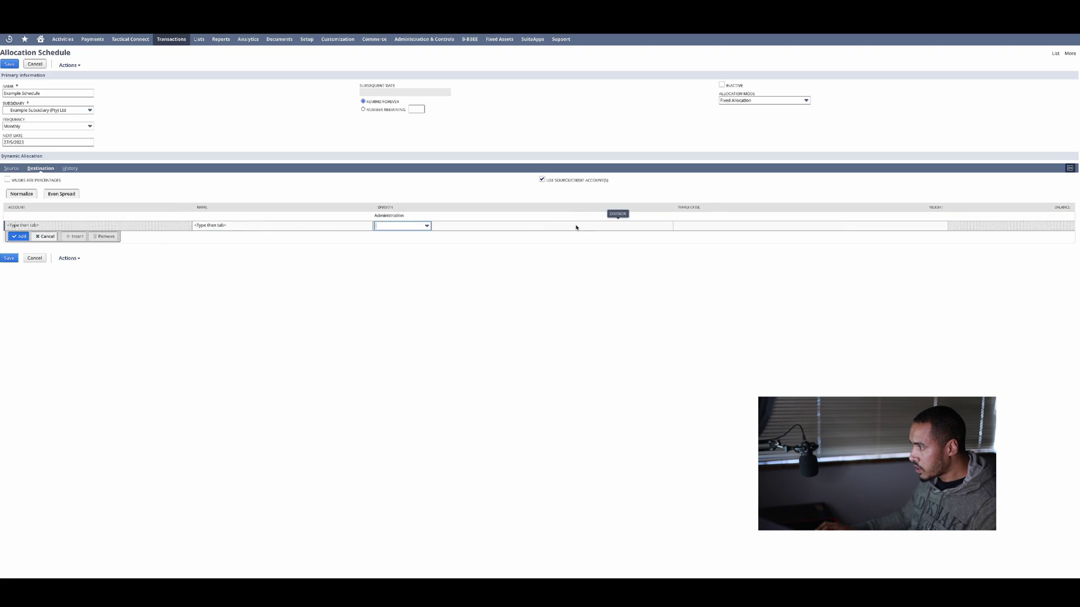
click(431, 229)
scroll(359, 264, down, 3)
click(360, 275)
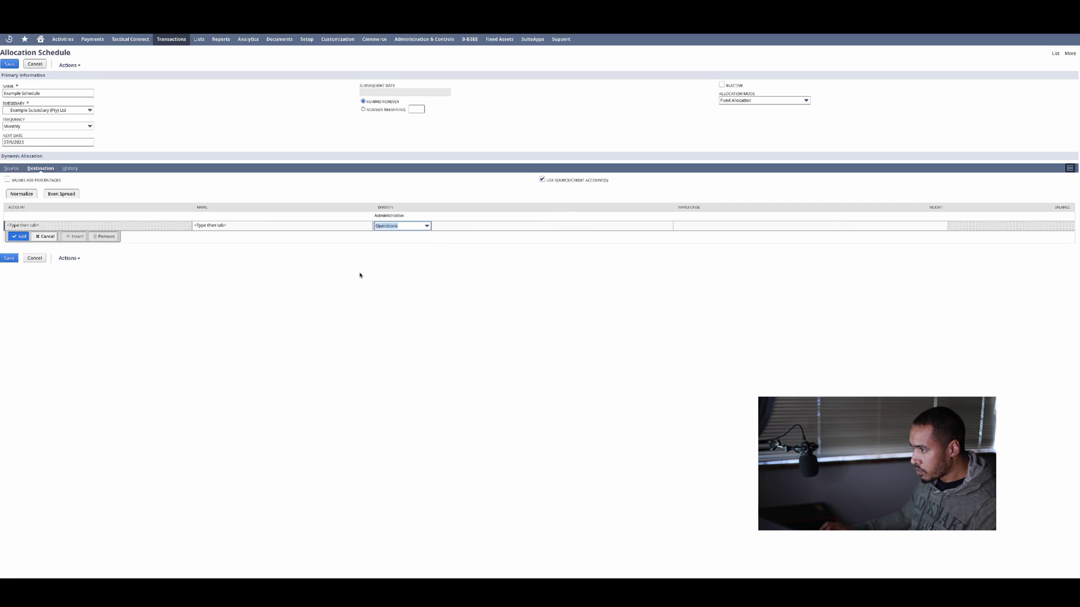
click(20, 237)
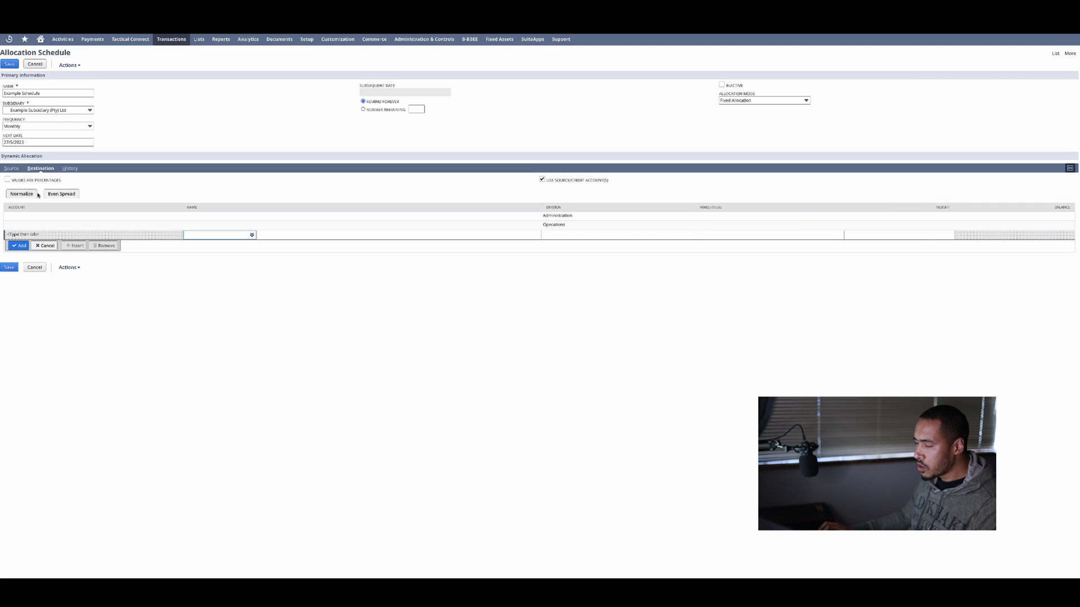
Mark the destination values as percentages, accepting the warning
click(8, 181)
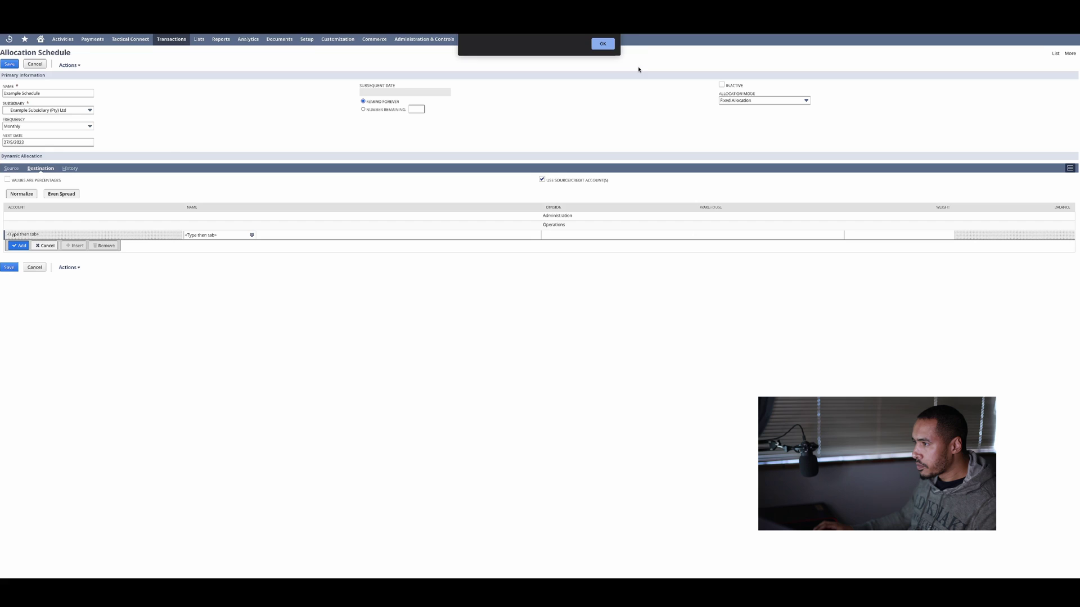
click(611, 49)
click(13, 179)
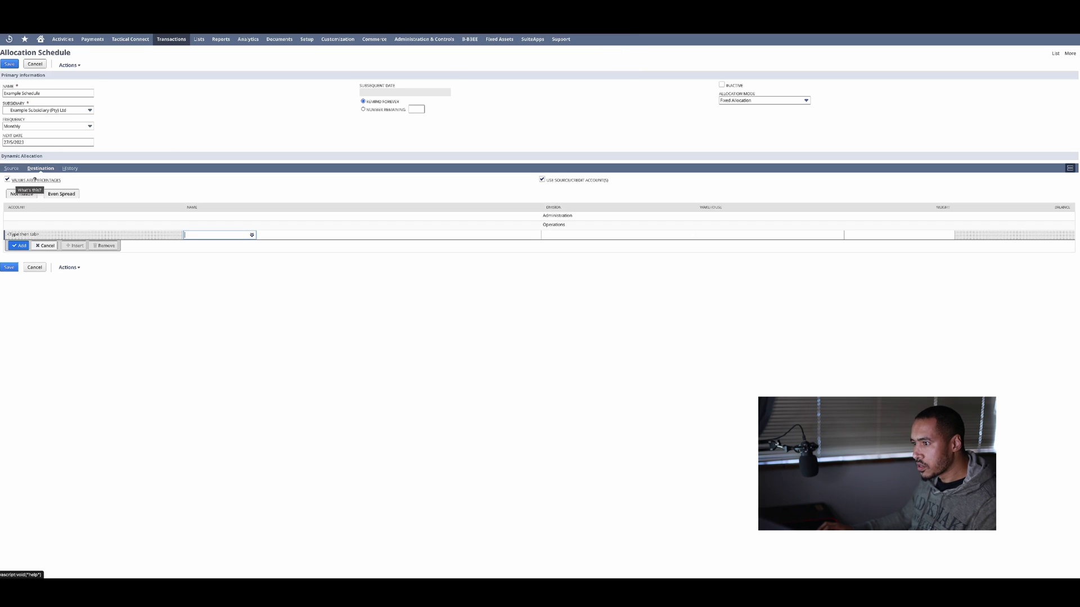
Give the Administration and Operations destination lines a weight of 50 each
click(915, 216)
text(50)
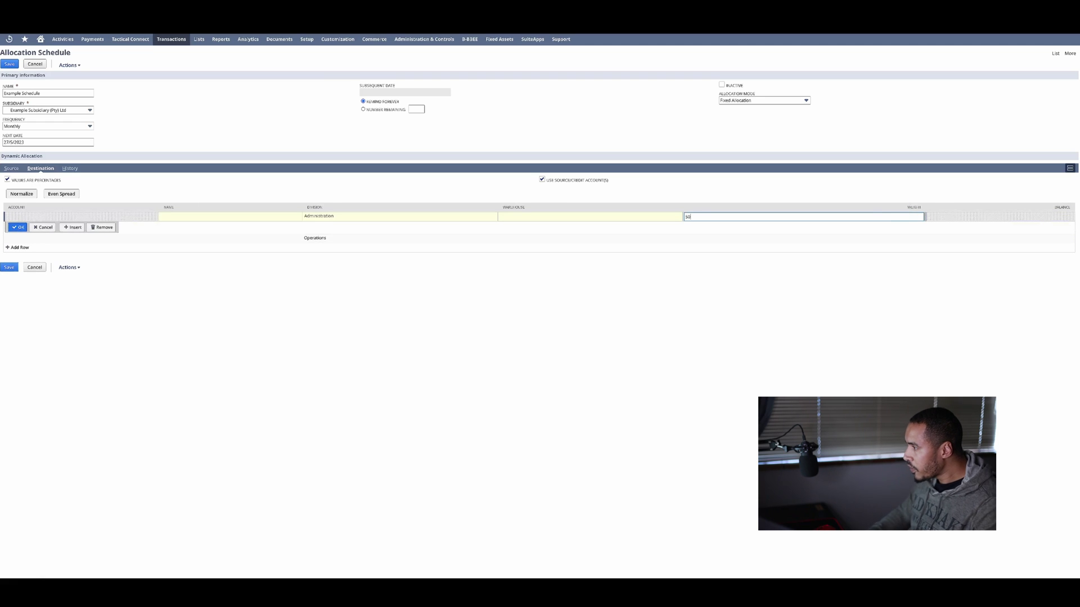
click(15, 229)
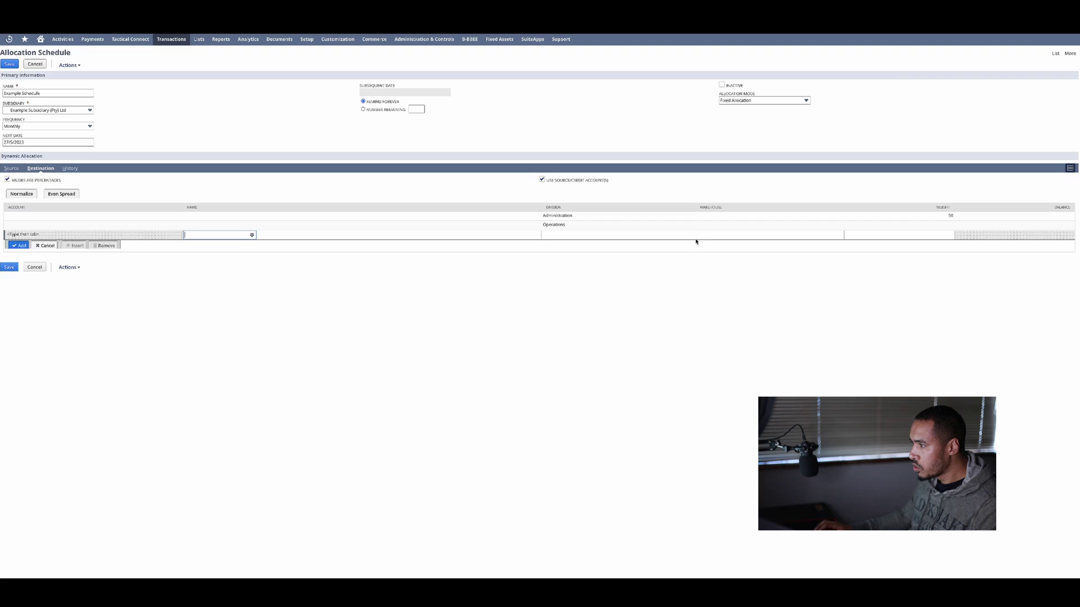
click(855, 227)
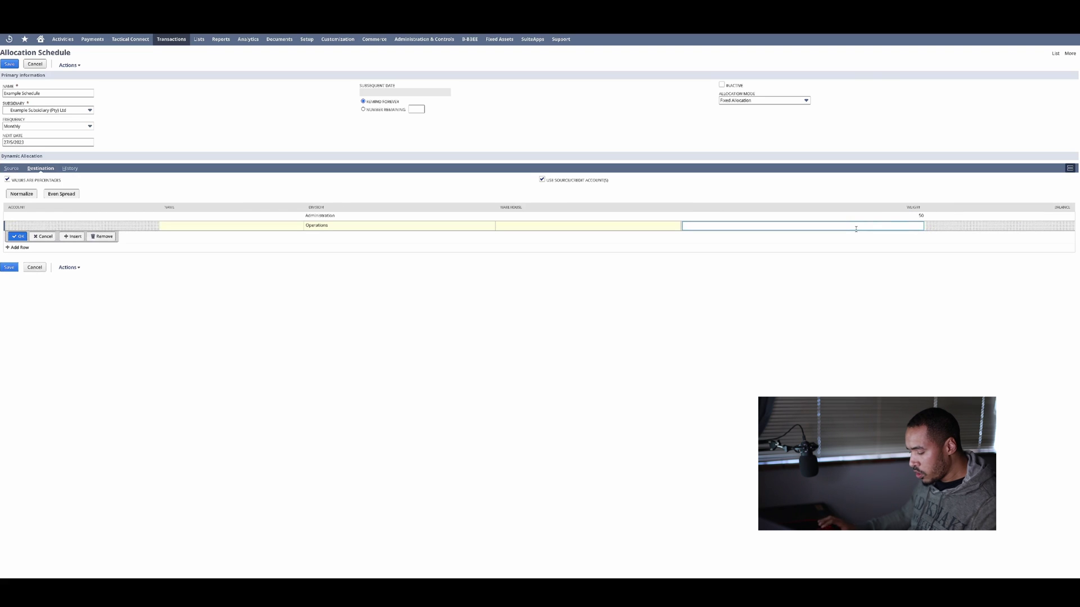
text(50)
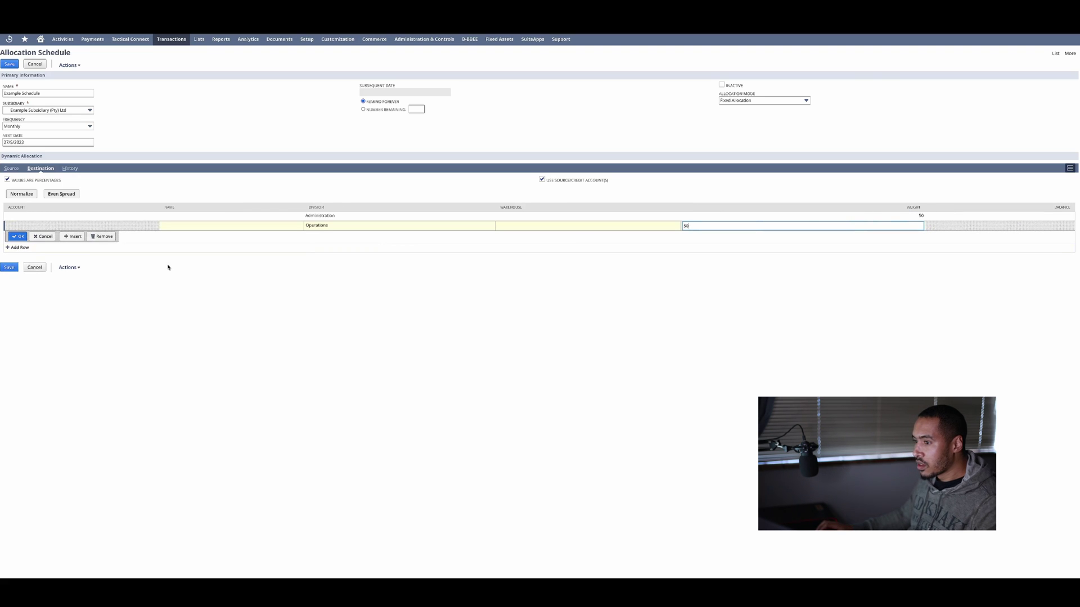
click(18, 237)
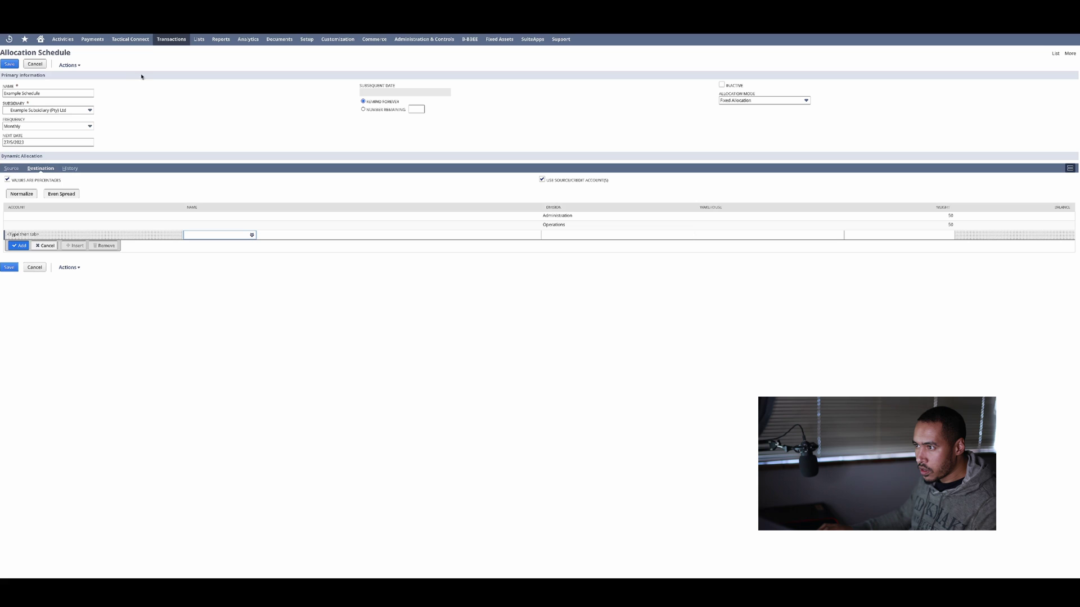
Save the allocation schedule
click(9, 267)
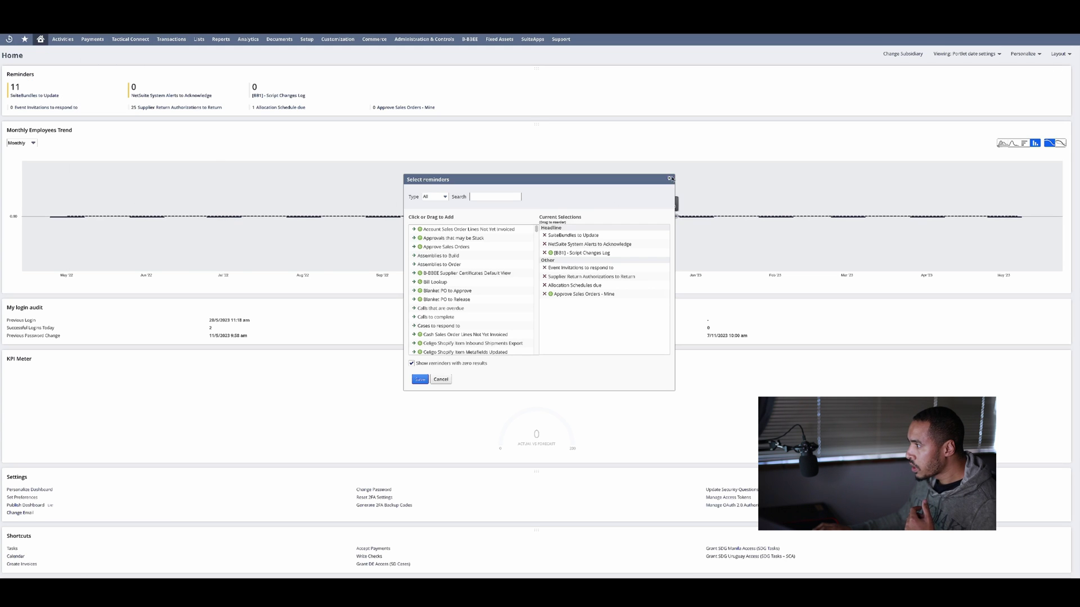
Save the reminder selections from the Reminders portlet's setup dialog
click(1062, 74)
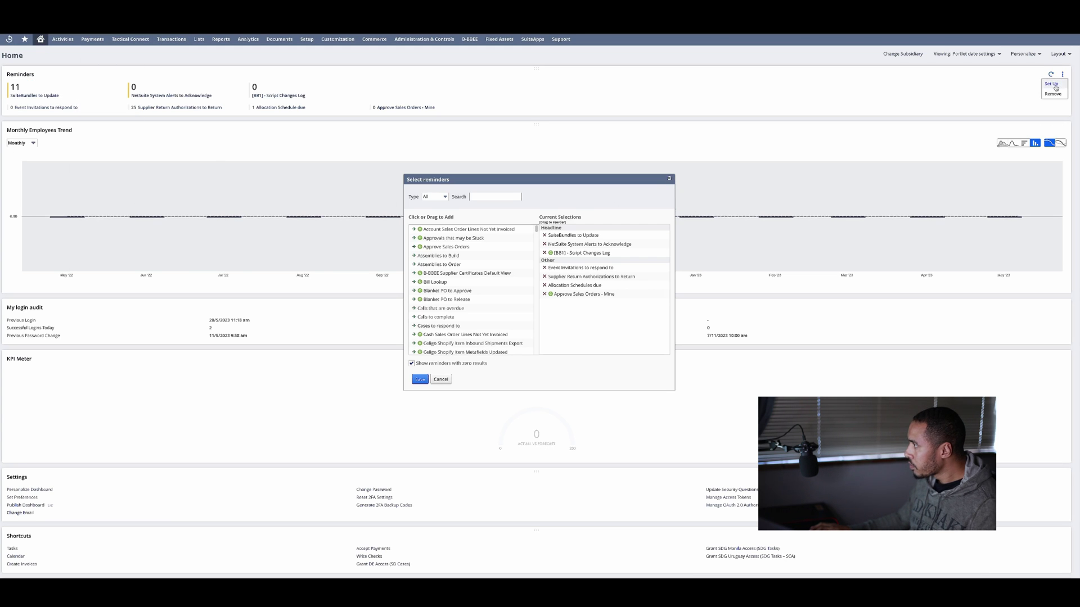
click(1052, 84)
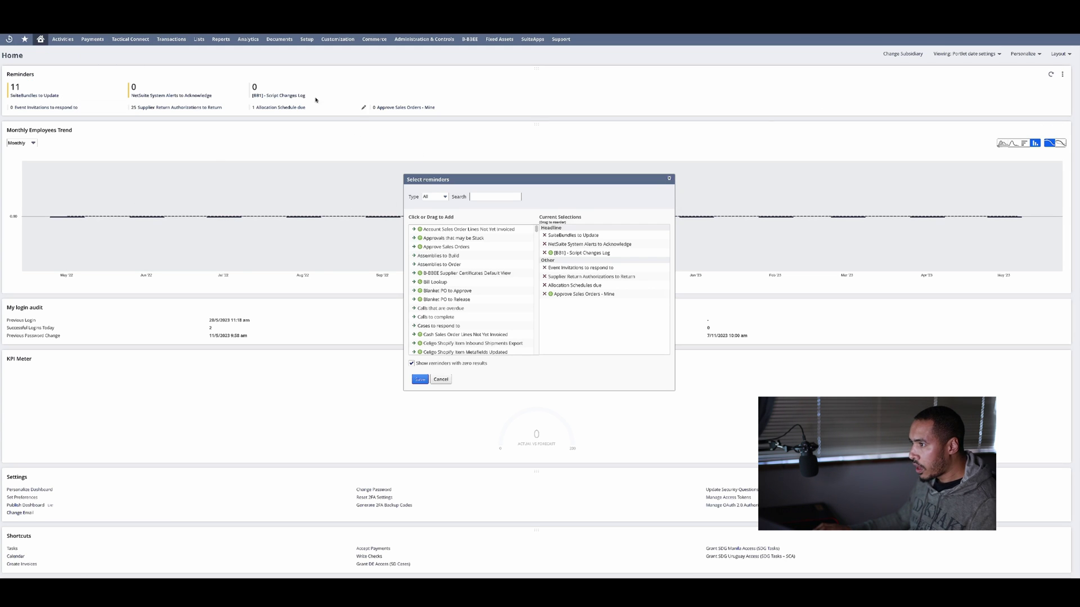
click(420, 379)
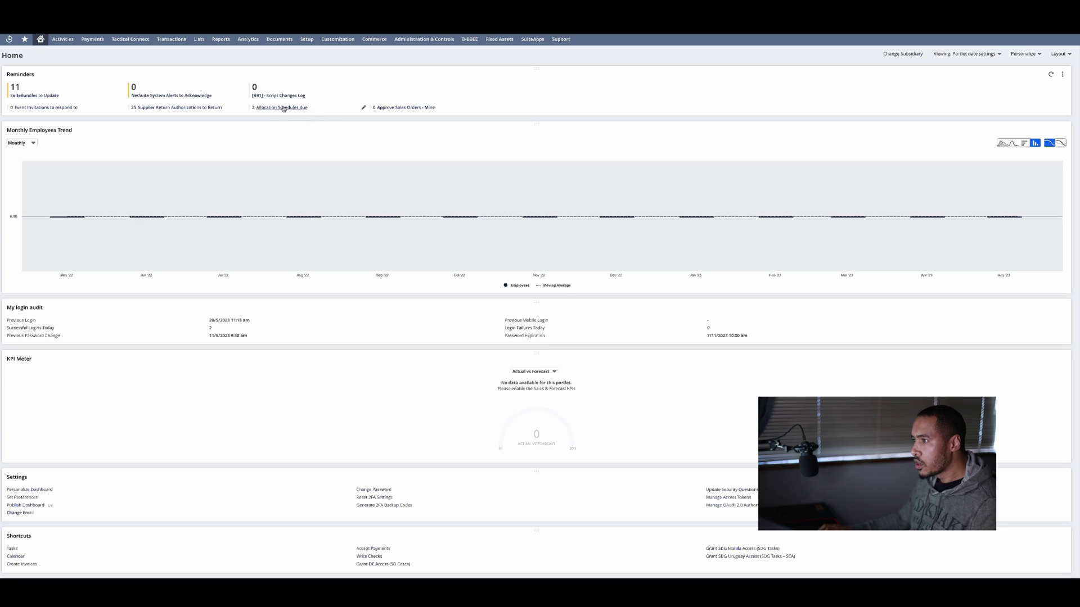
Open the due Allocation Schedules reminder and the Example Schedule record
click(285, 112)
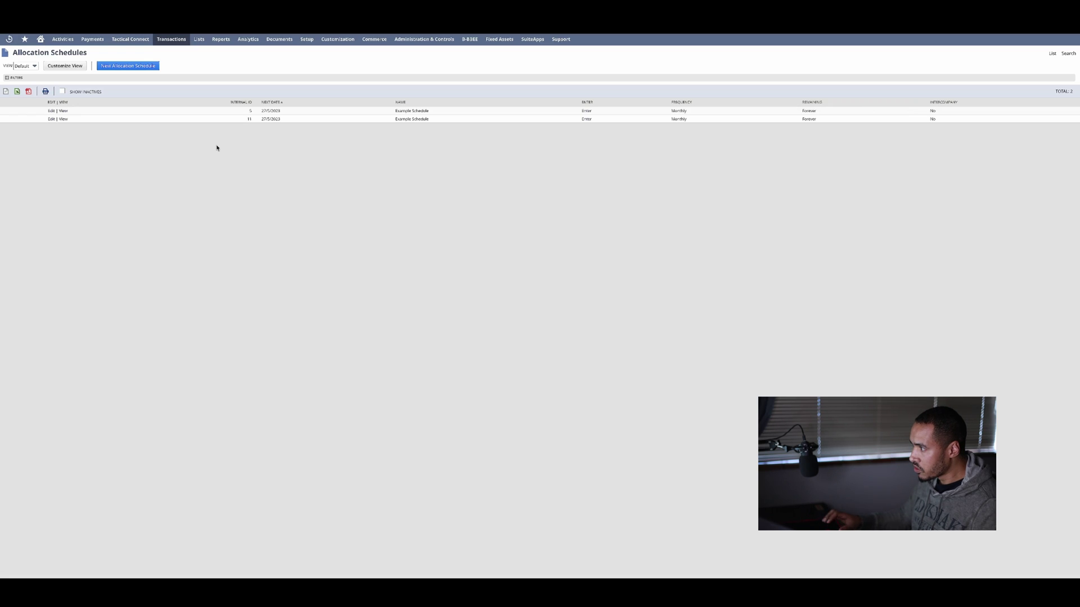
click(63, 119)
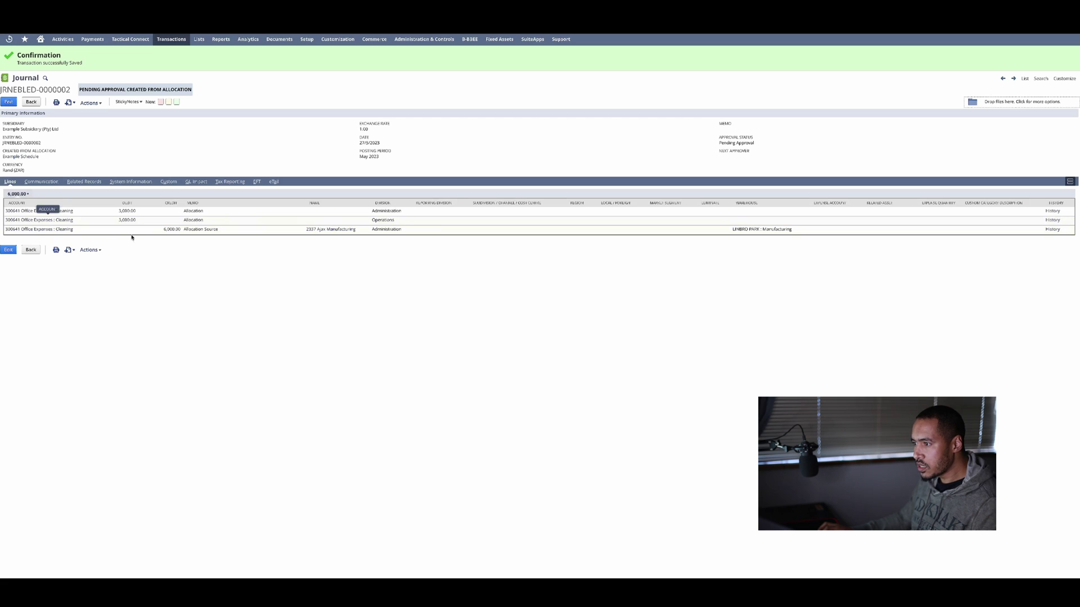
double_click(168, 230)
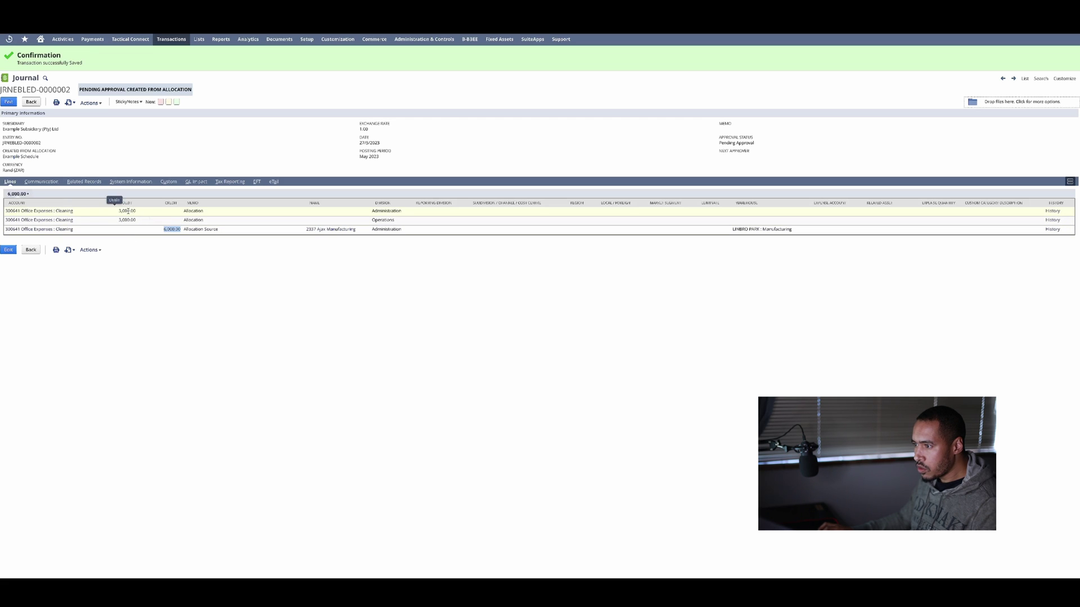
double_click(403, 204)
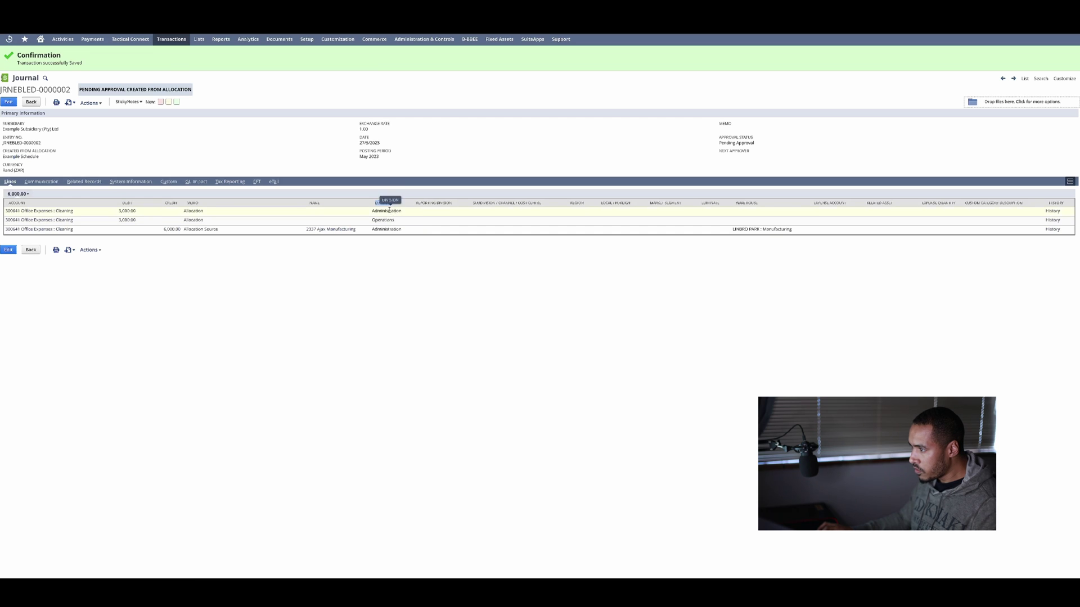